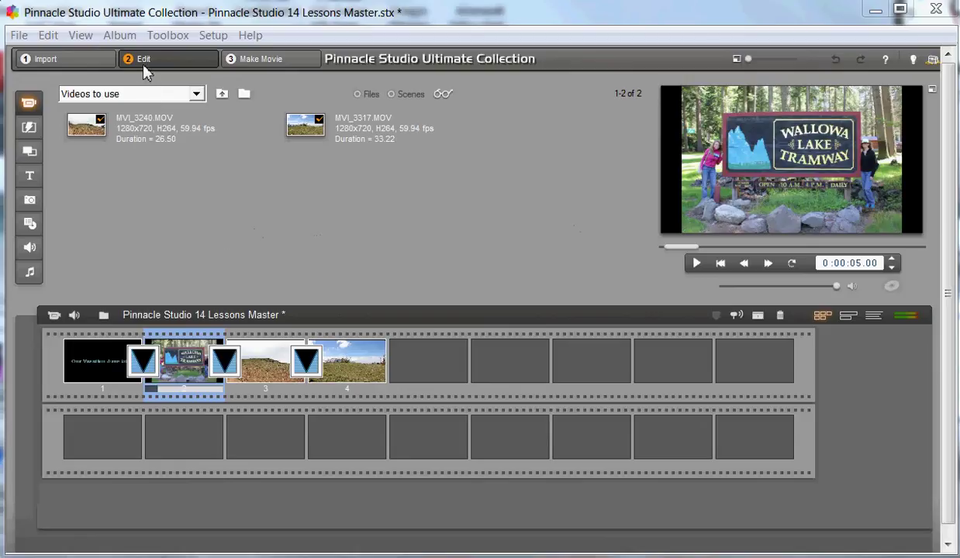
# Switch to the Make Movie stage, showing DVD disc output with Automatic Quality
pyautogui.click(253, 61)
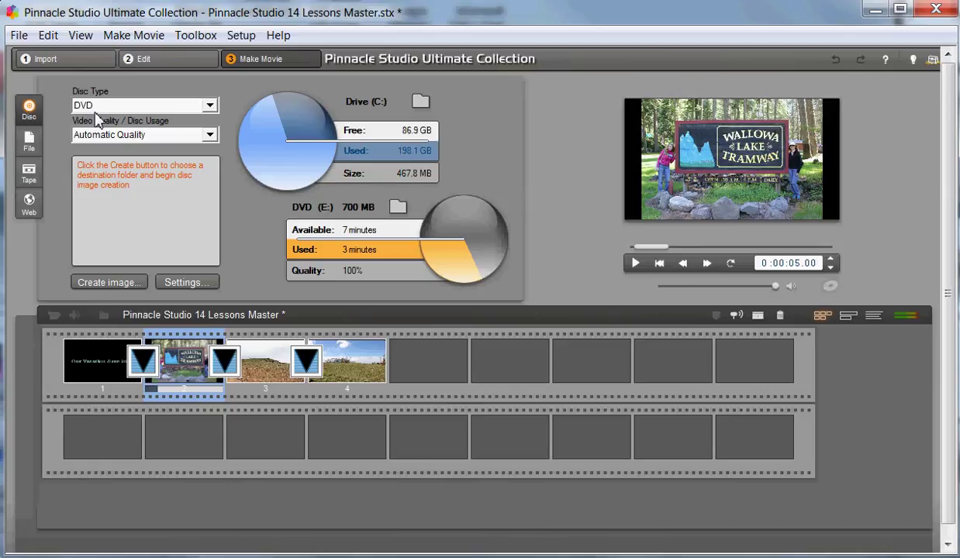
# Set output to File, keeping MPEG-2 format and the Custom preset at 1280x720, 49500 Kbits/sec
pyautogui.click(30, 140)
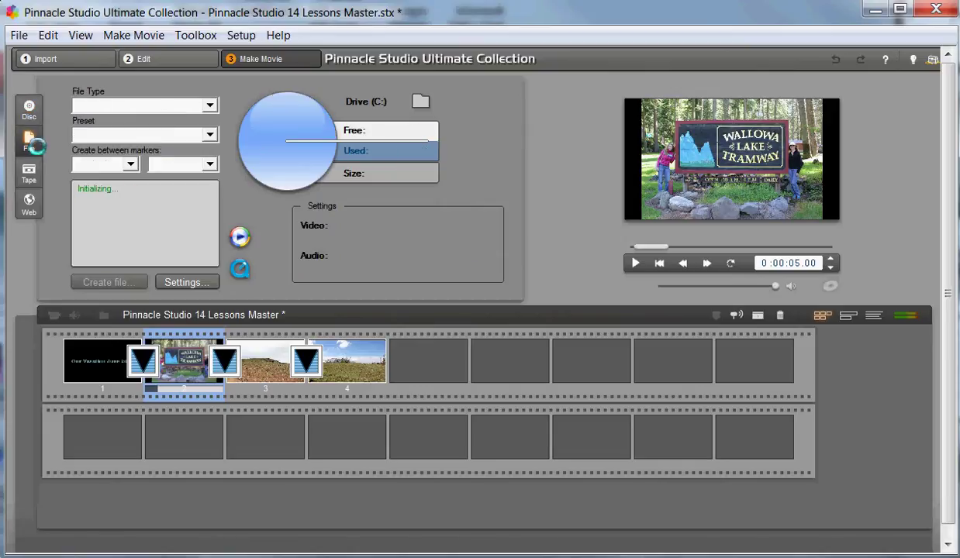
pyautogui.click(210, 106)
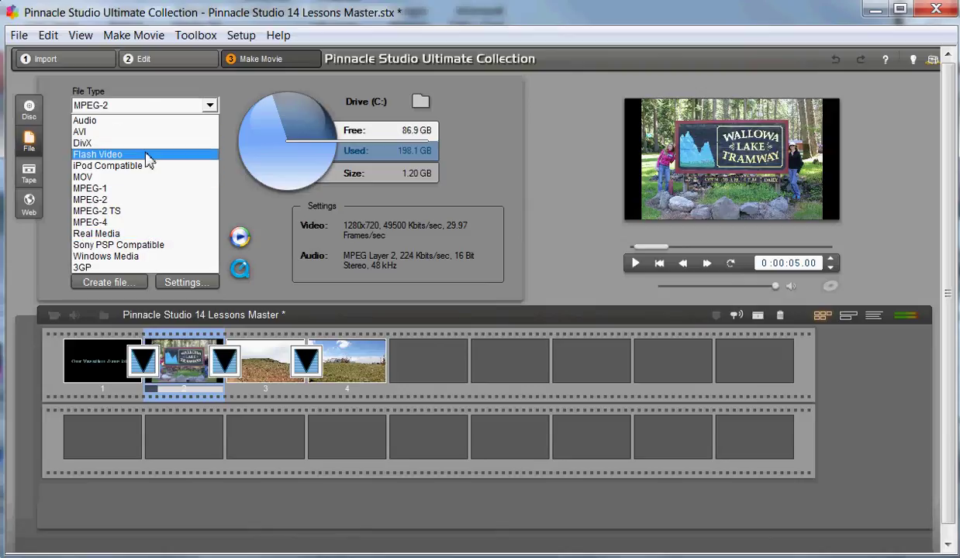
pyautogui.click(229, 114)
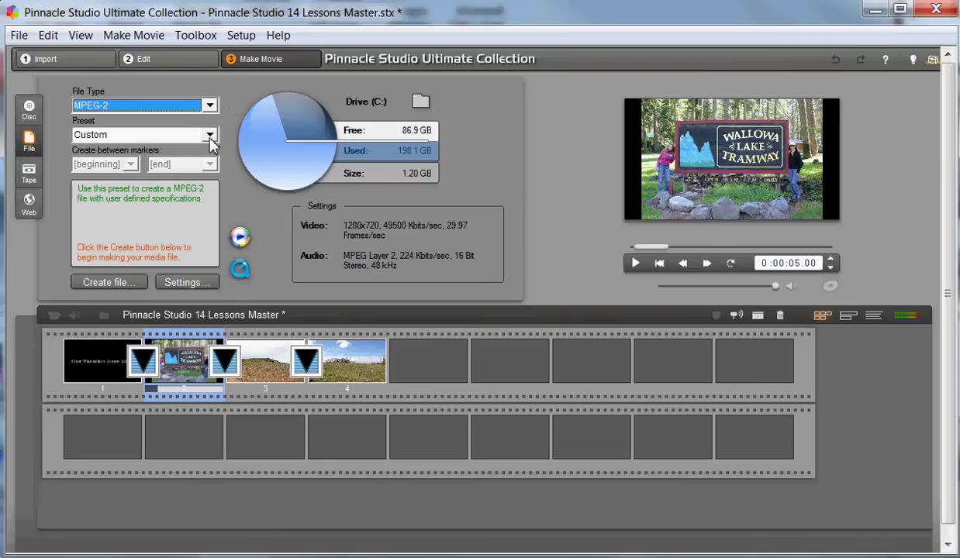
pyautogui.click(210, 135)
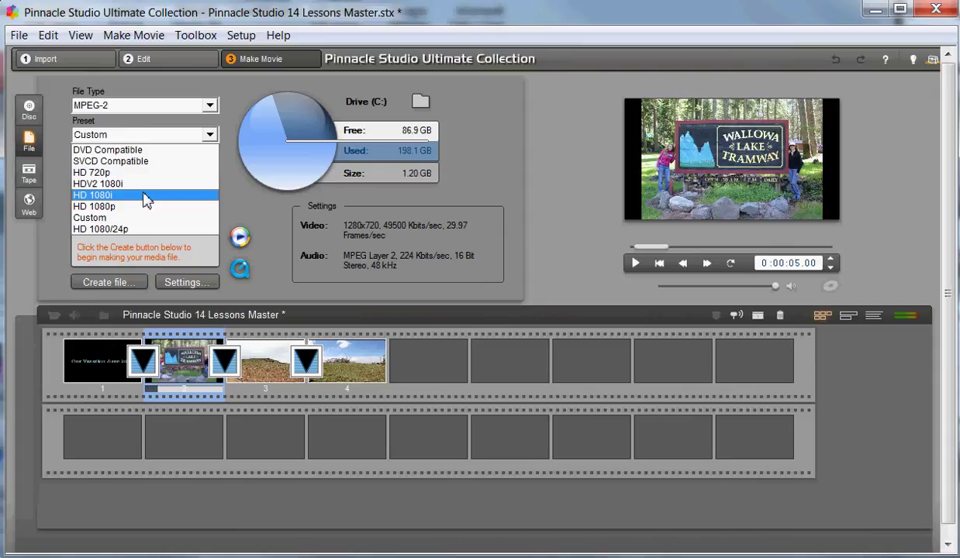
pyautogui.click(232, 144)
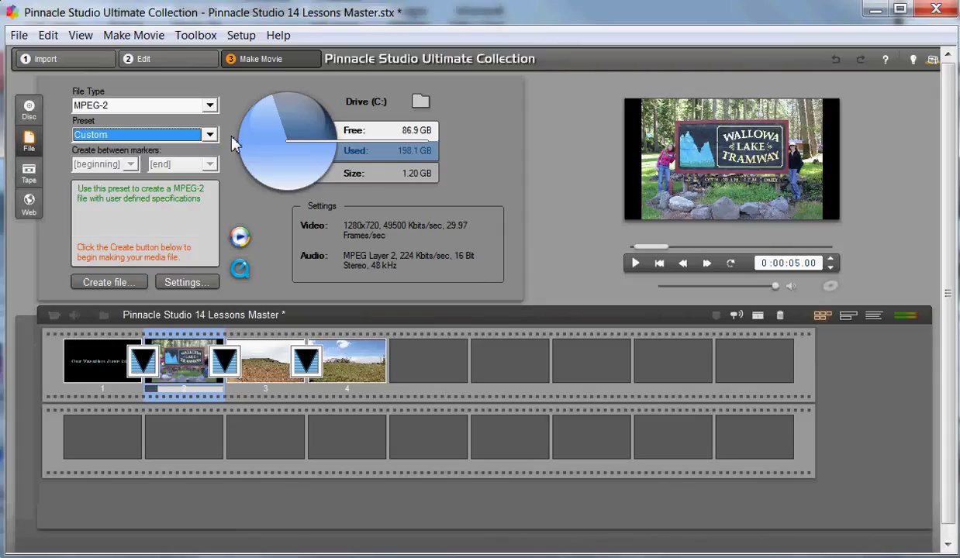
# Set Web output to YouTube with the Best Quality preset at 640x360, 2000 Kbits/sec
pyautogui.click(31, 201)
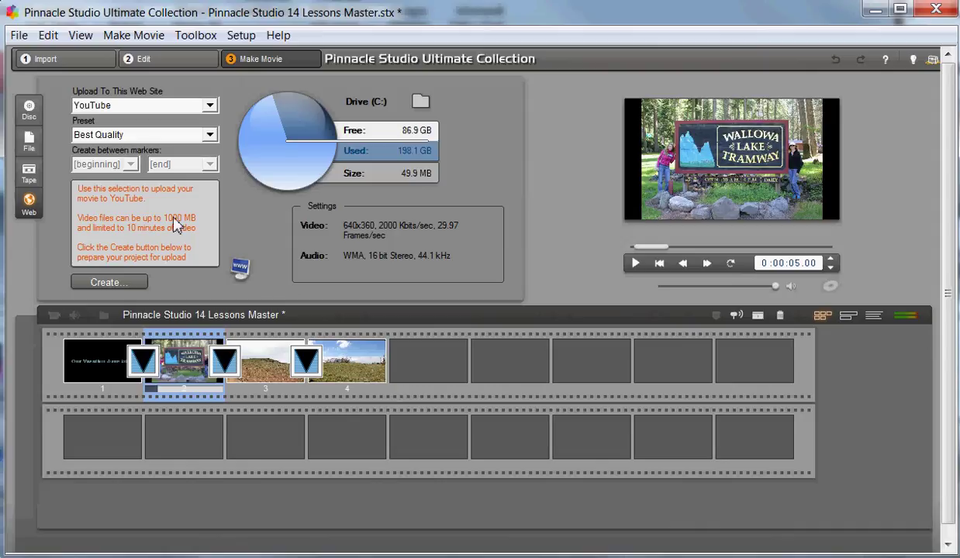
pyautogui.click(210, 108)
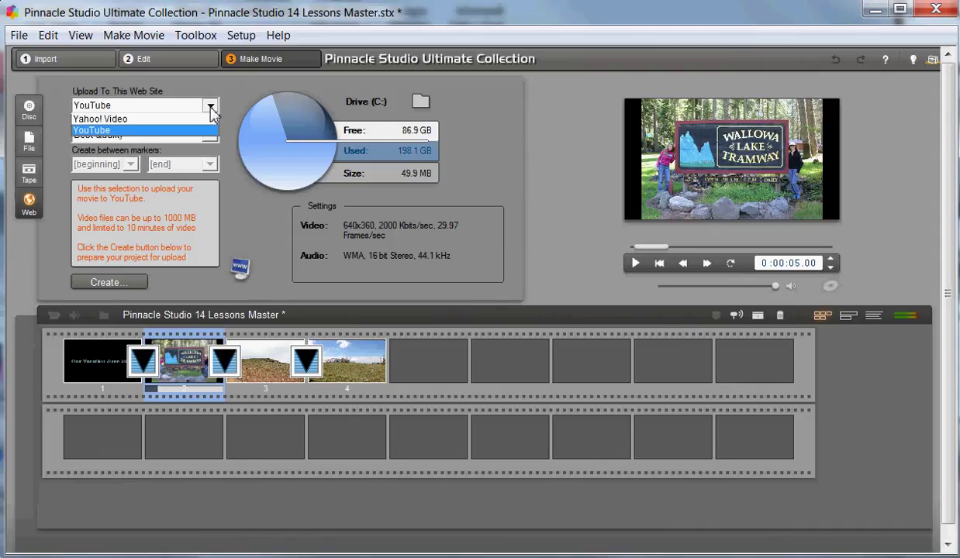
pyautogui.click(214, 110)
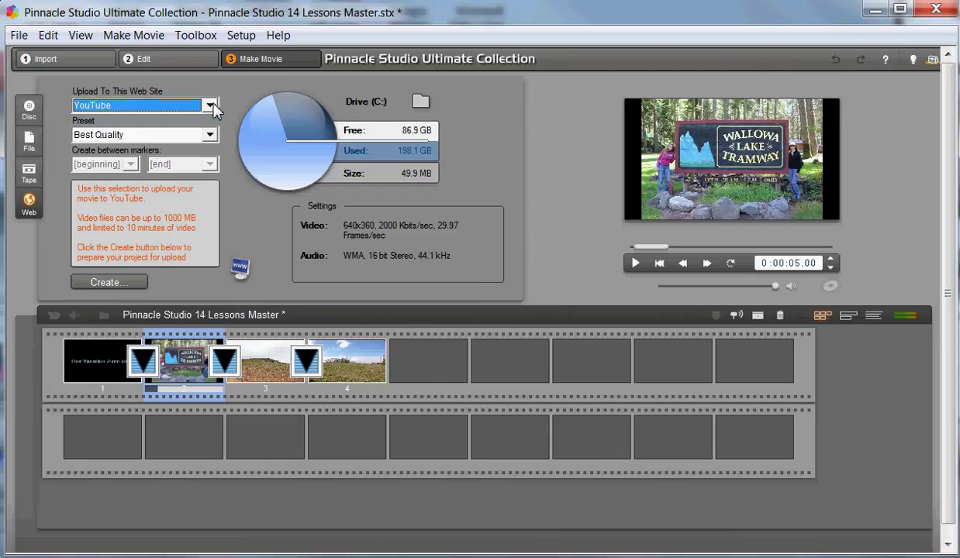
pyautogui.click(209, 136)
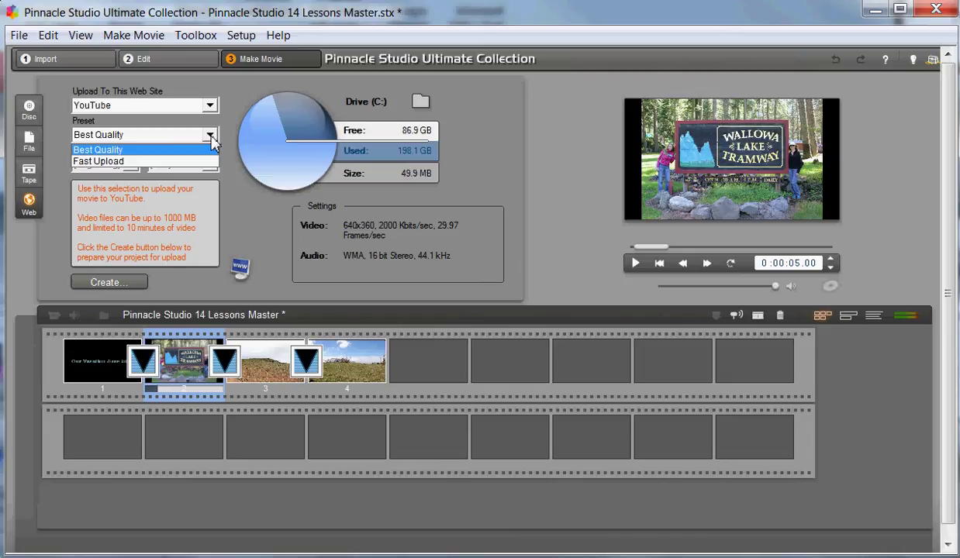
pyautogui.click(210, 137)
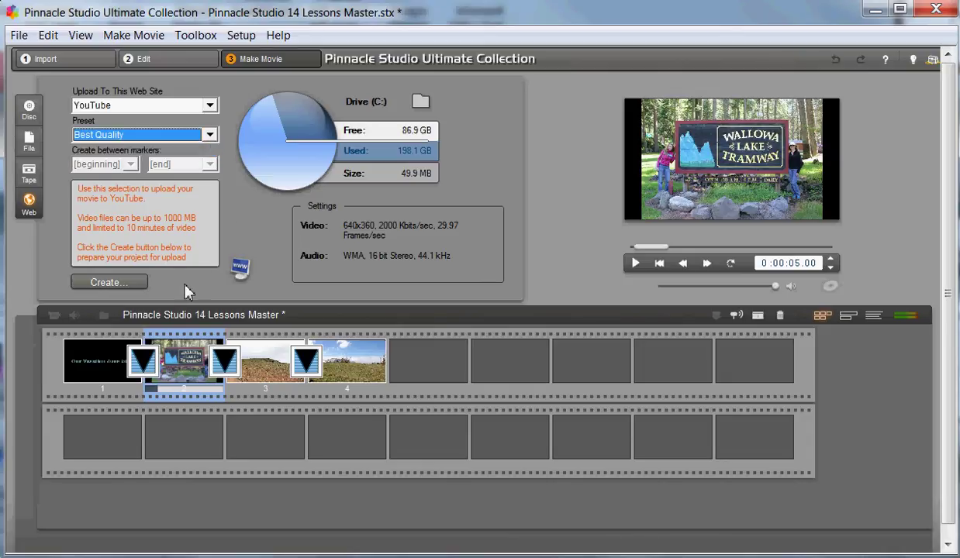
# Set up a public YouTube upload titled 'Our Vacation' in Travel & Events, then continue to sign-in
pyautogui.click(110, 280)
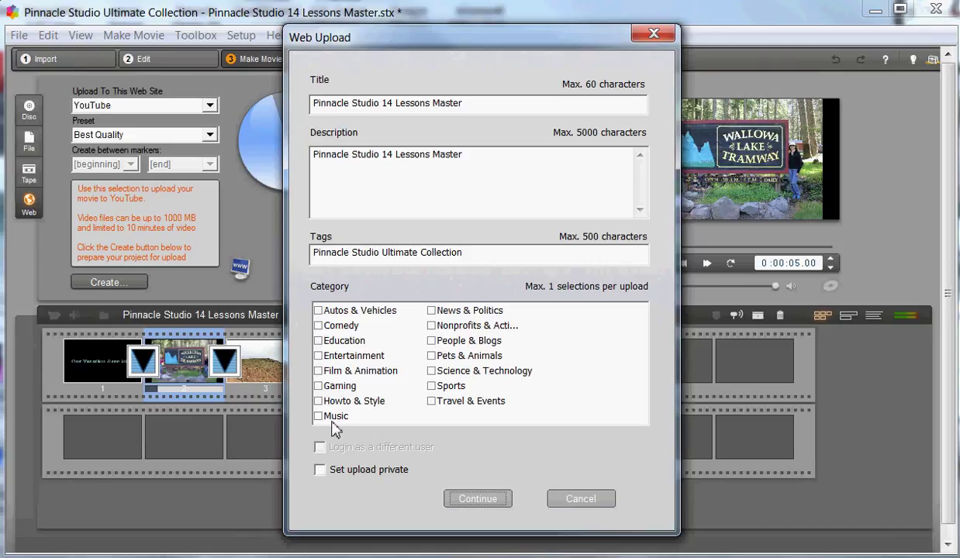
pyautogui.click(431, 400)
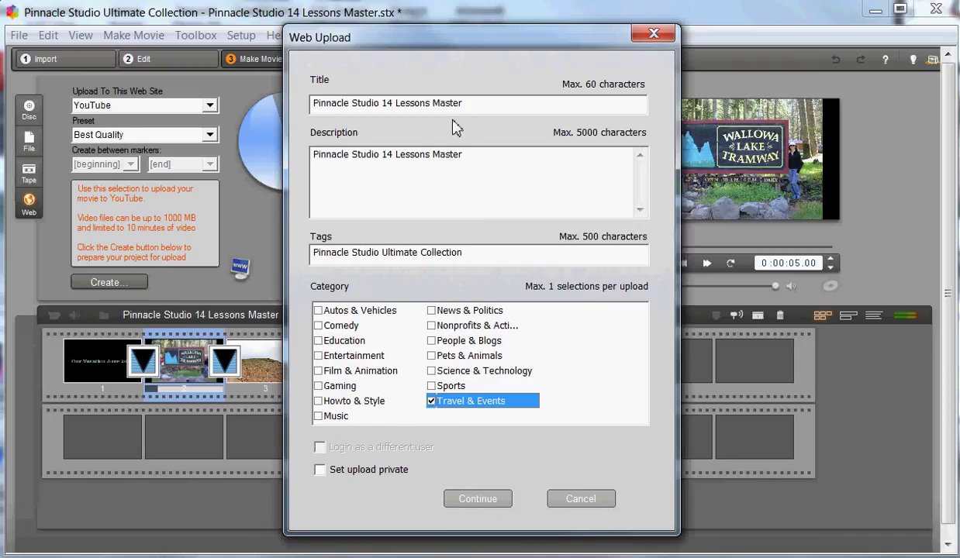
pyautogui.moveTo(464, 104); pyautogui.dragTo(295, 106)
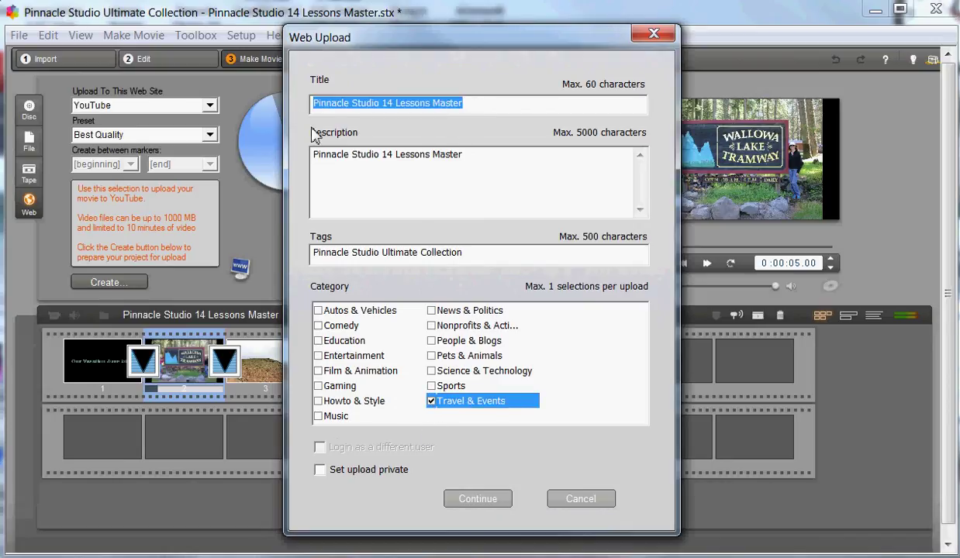
pyautogui.press('Delete')
pyautogui.write('Our Vacation')
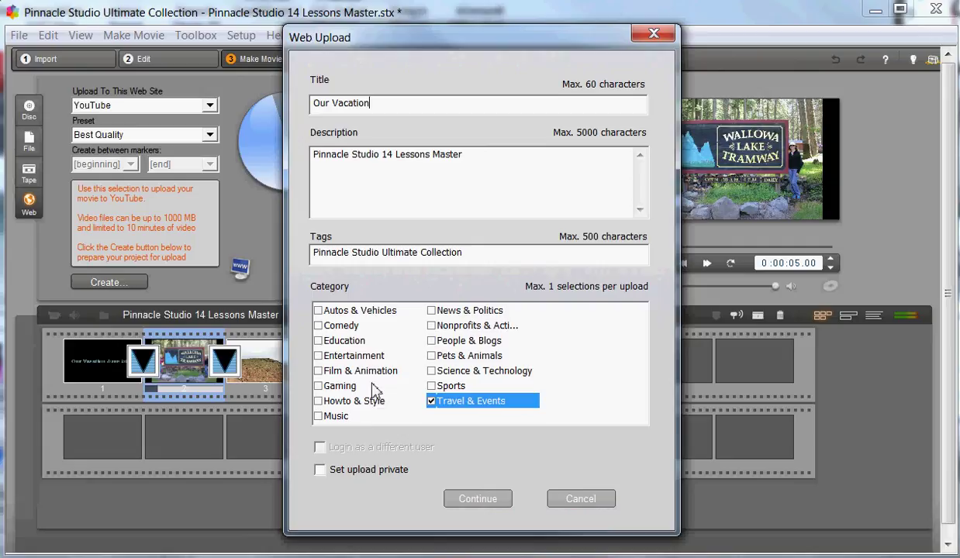
pyautogui.click(320, 471)
pyautogui.click(462, 500)
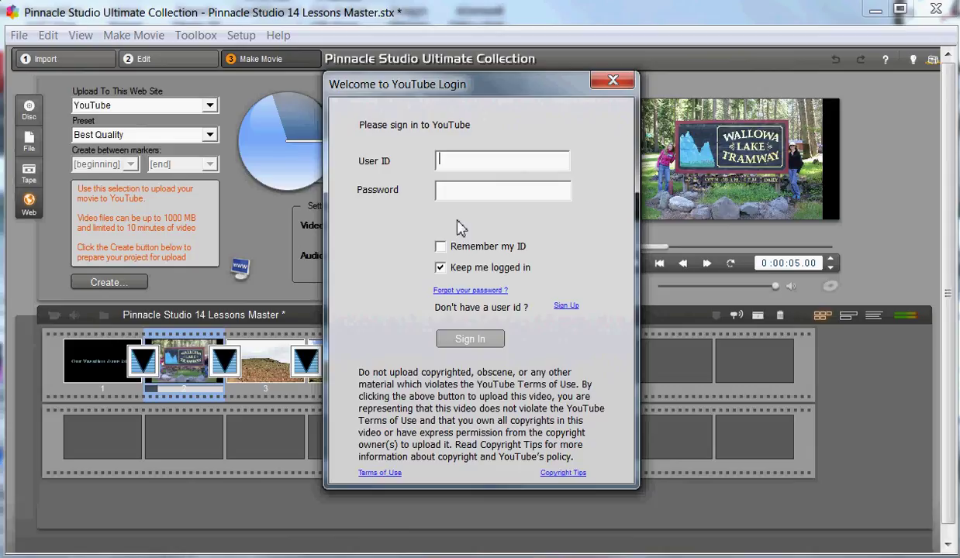
# Close the YouTube login and set File output to the MPEG-2 HD 720p preset at 15000 Kbits/sec
pyautogui.click(612, 81)
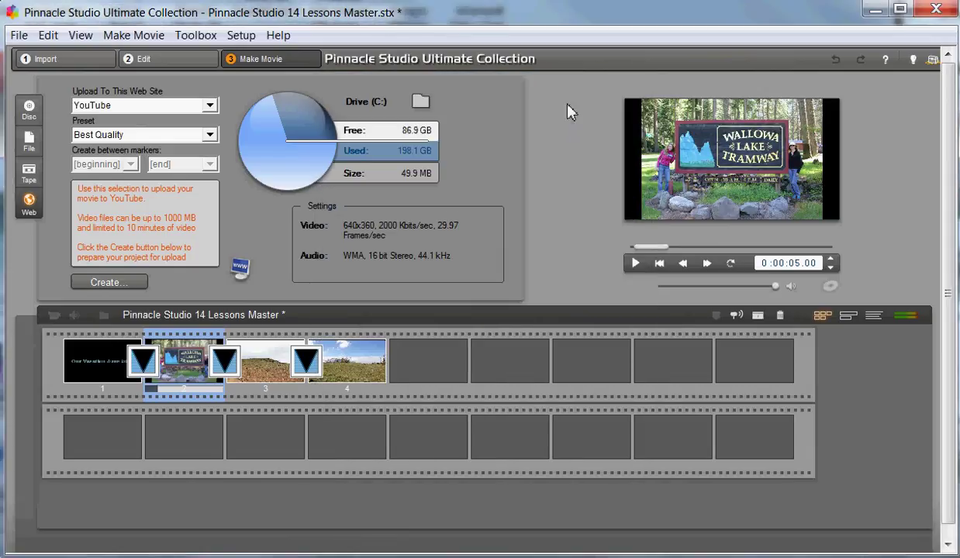
pyautogui.click(29, 145)
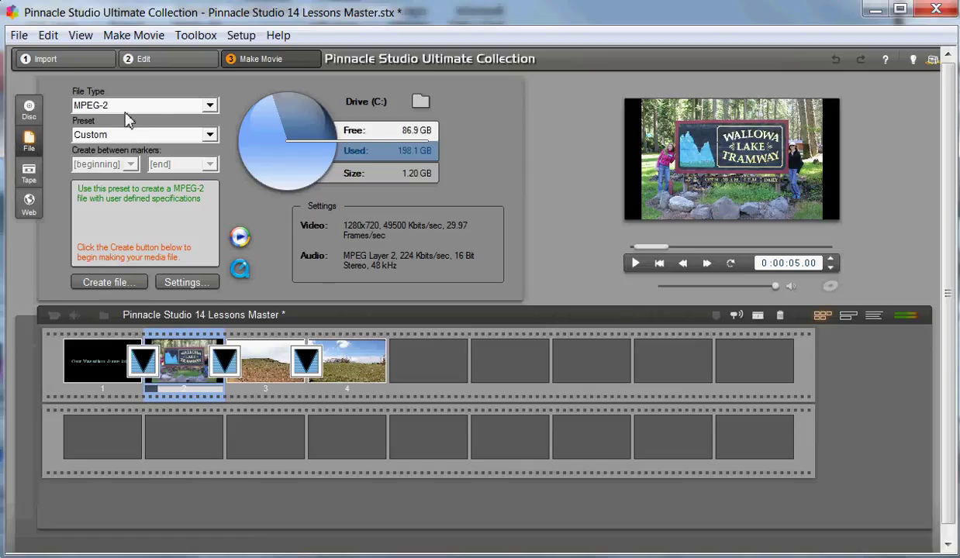
pyautogui.click(209, 136)
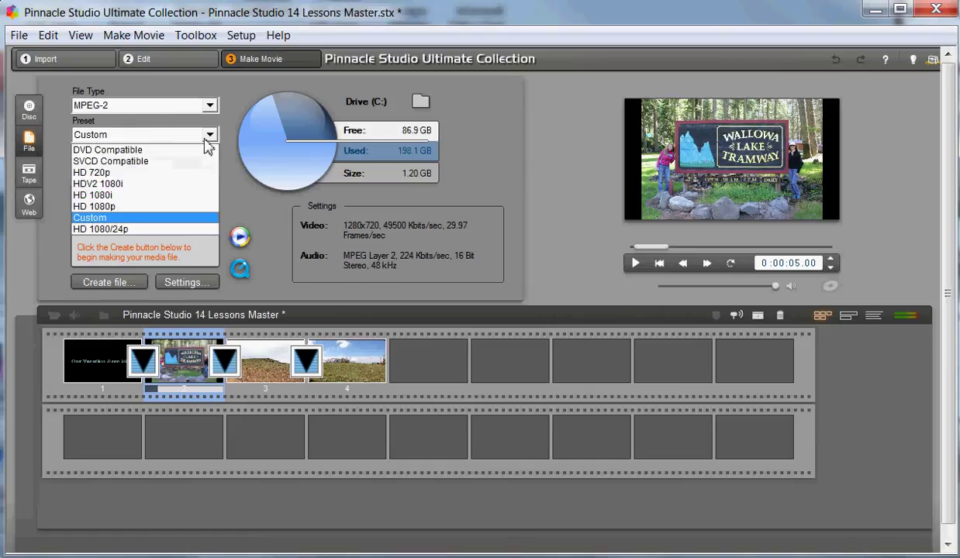
pyautogui.click(138, 176)
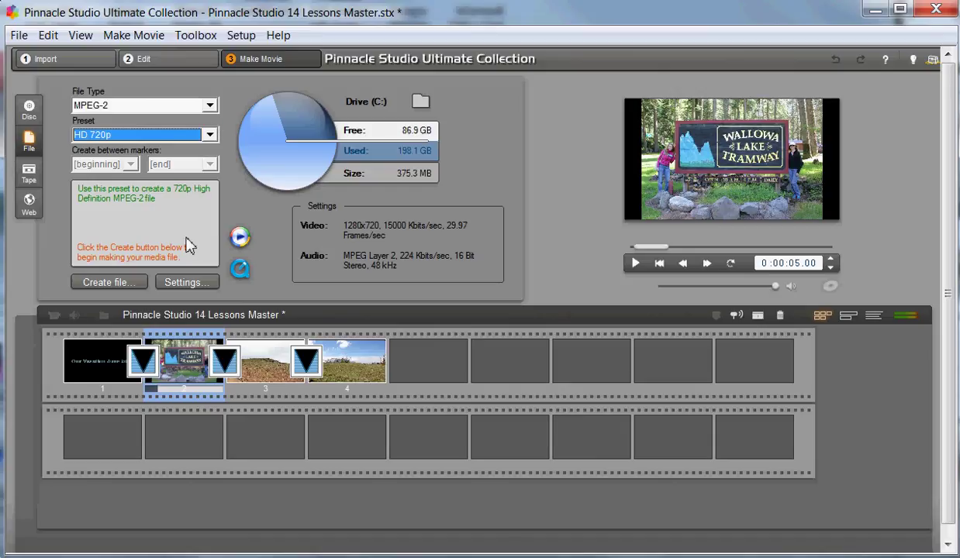
# Browse the save location to Documents > July 2010 > Pinnacle Studio HD Review
pyautogui.click(122, 284)
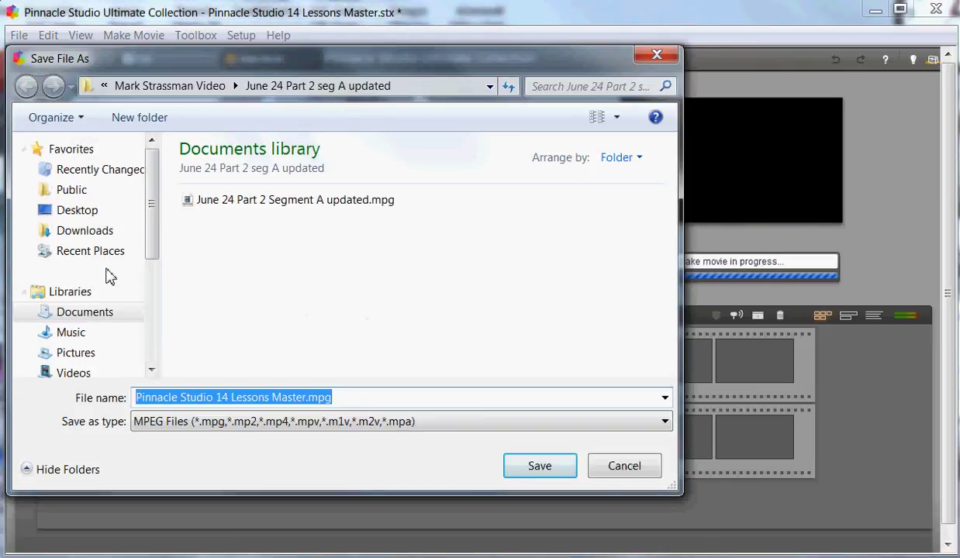
pyautogui.click(84, 313)
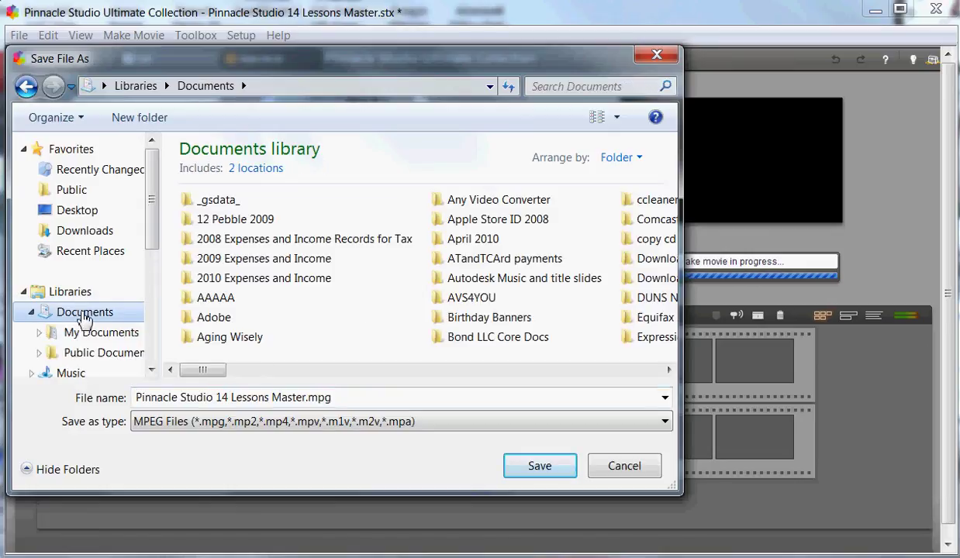
pyautogui.hscroll(2, 484, 374)
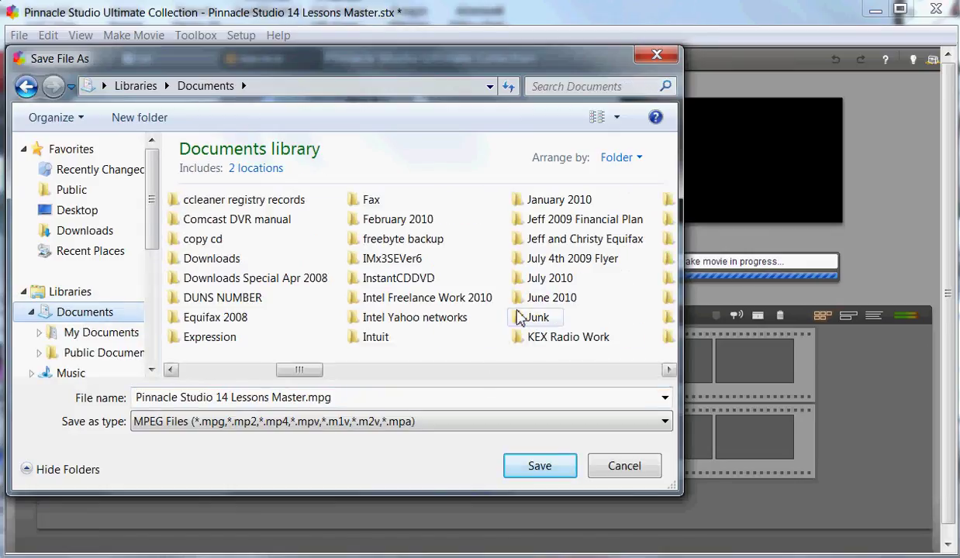
pyautogui.doubleClick(543, 279)
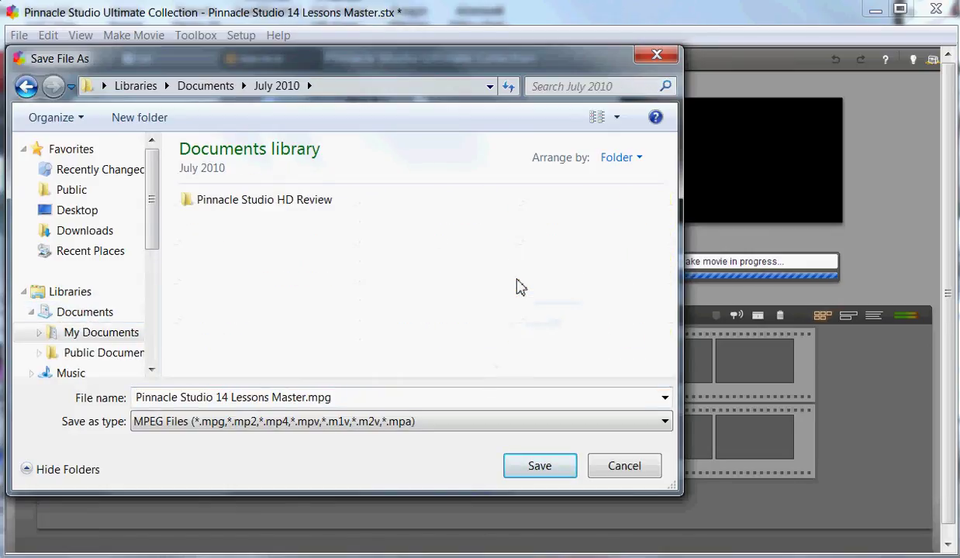
pyautogui.click(241, 203)
pyautogui.doubleClick(240, 203)
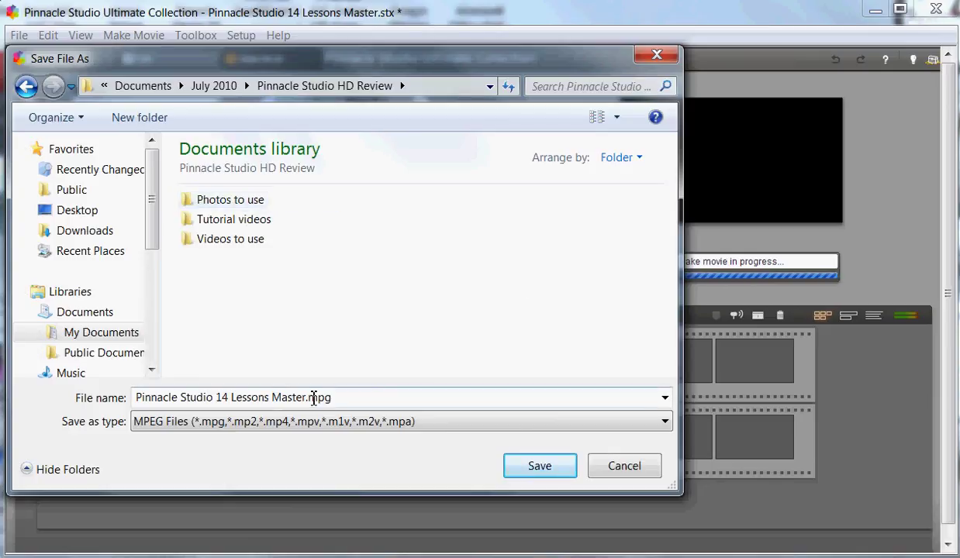
# Name the movie file 'Final movie' and save it
pyautogui.hotkey('ctrl', 'a')
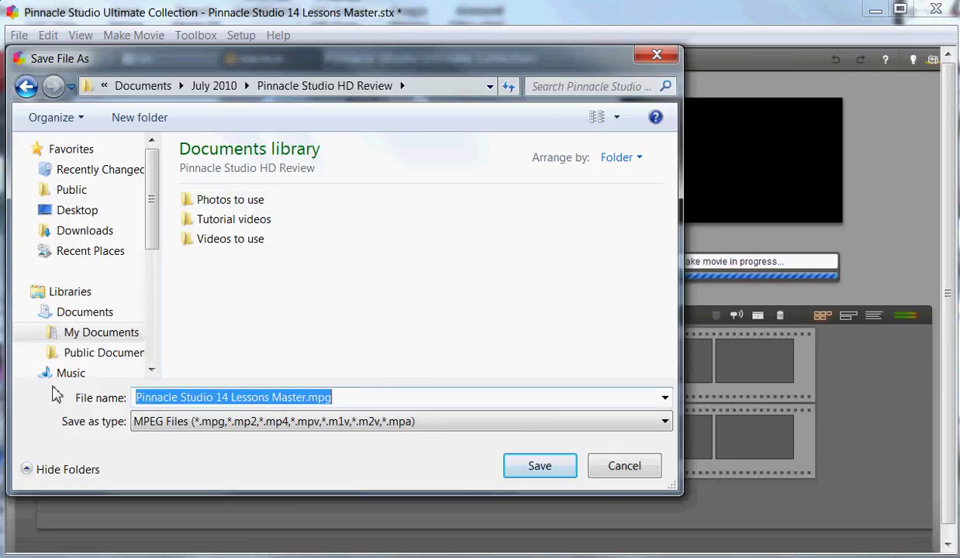
pyautogui.press('BackSpace')
pyautogui.write('Final movie')
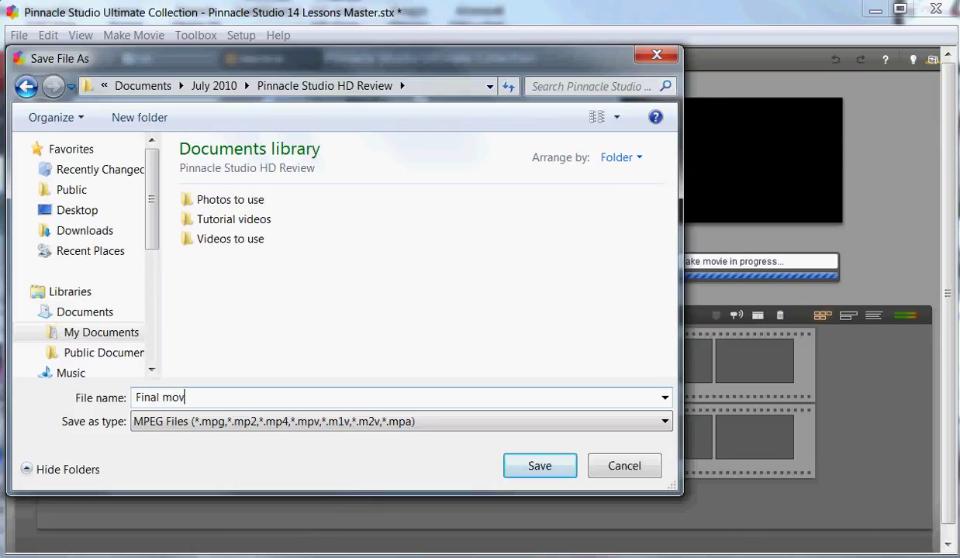
pyautogui.click(524, 469)
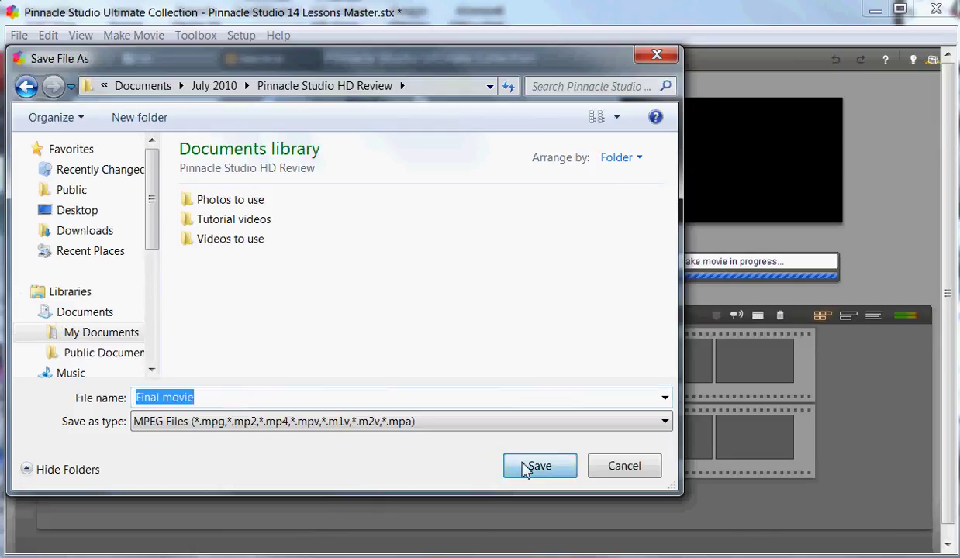